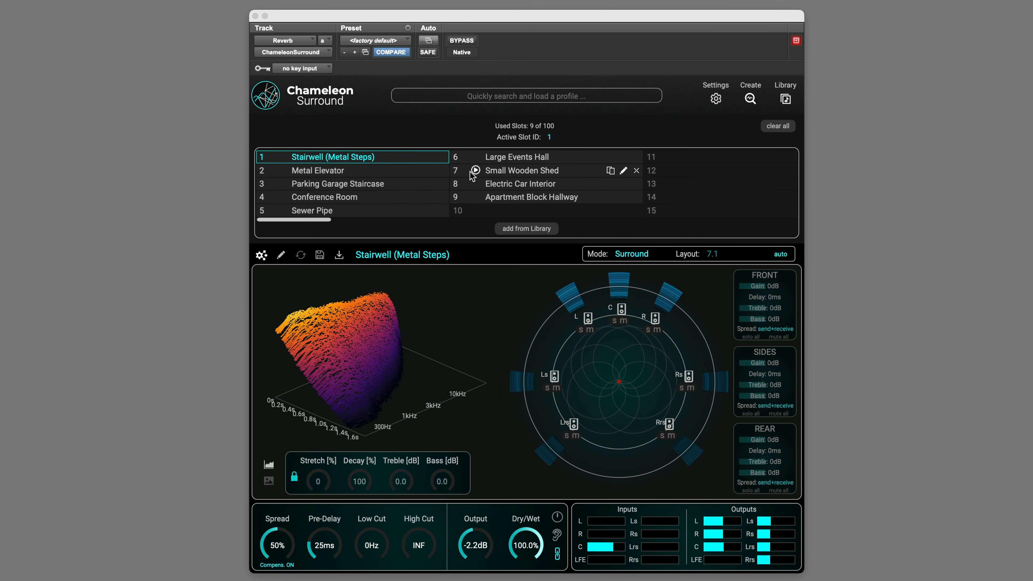
Step: Audition the Small Wooden Shed, Conference Room and Apartment Block Hallway slots on the playing audio
{"action": "left_click", "coordinate": [476, 171]}
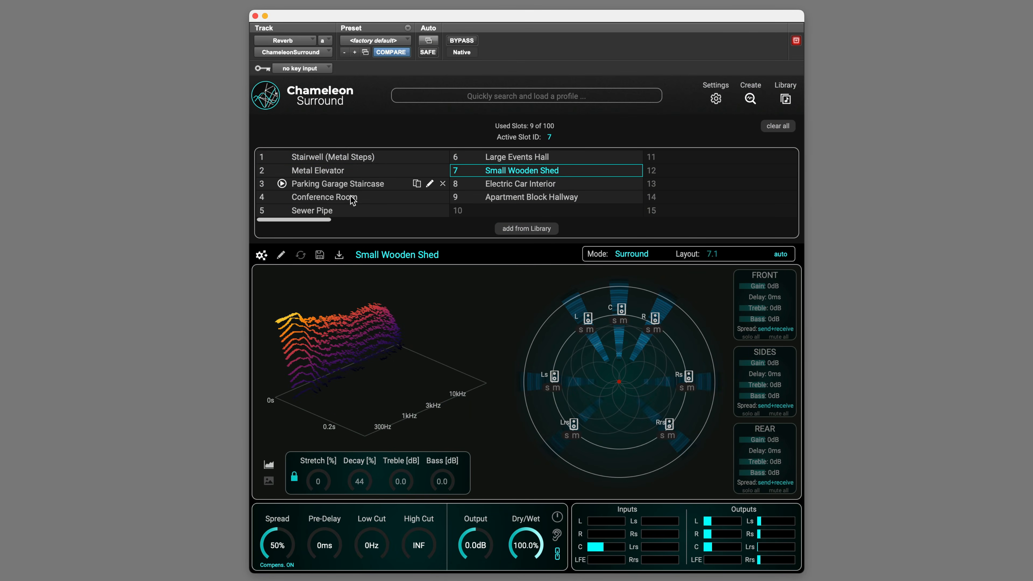
{"action": "left_click", "coordinate": [282, 198]}
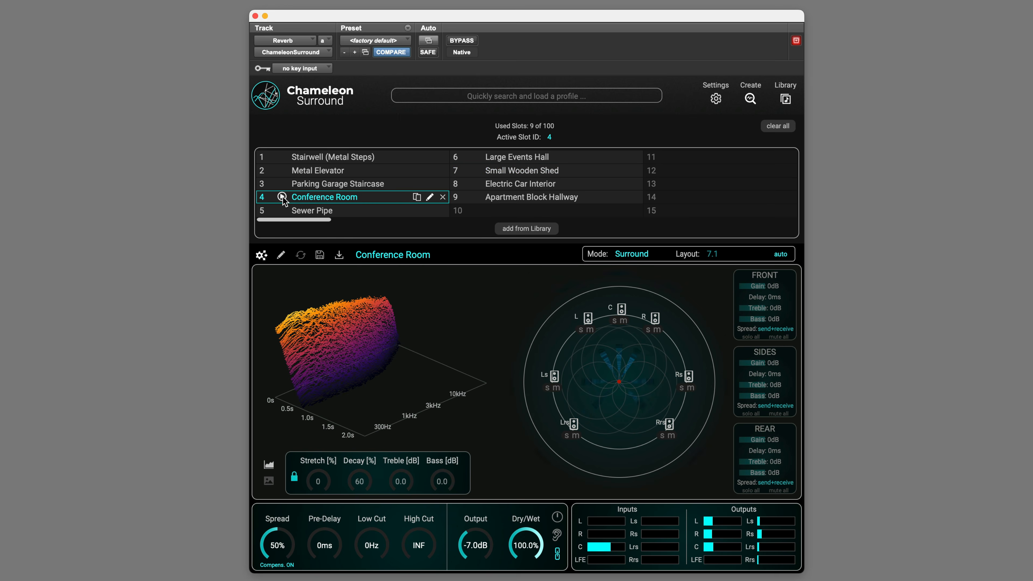
{"action": "left_click", "coordinate": [476, 198]}
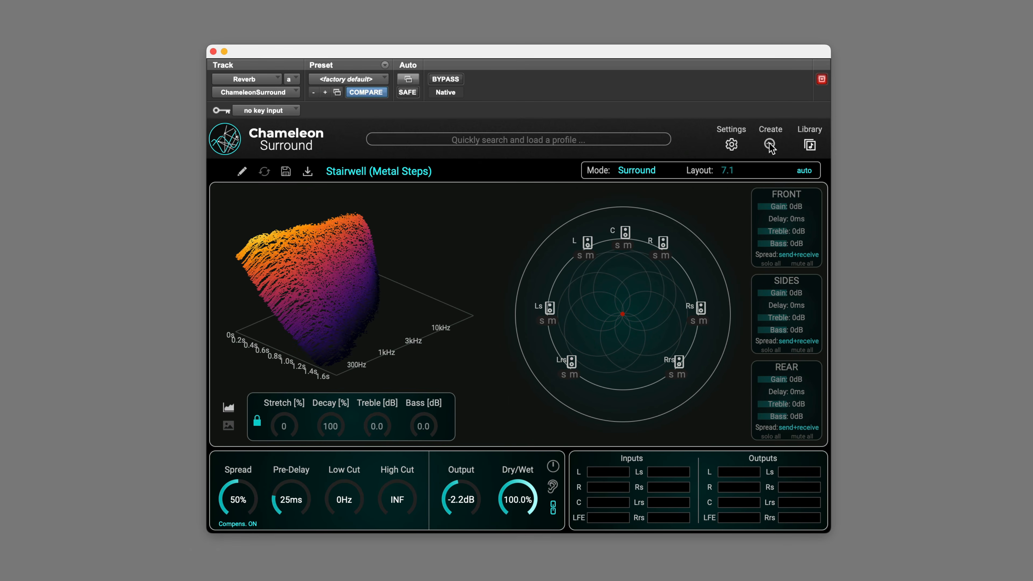
Step: Create a new reverb profile from the incoming audio after changing the listening input from side-chain, and apply it directly
{"action": "left_click", "coordinate": [770, 145]}
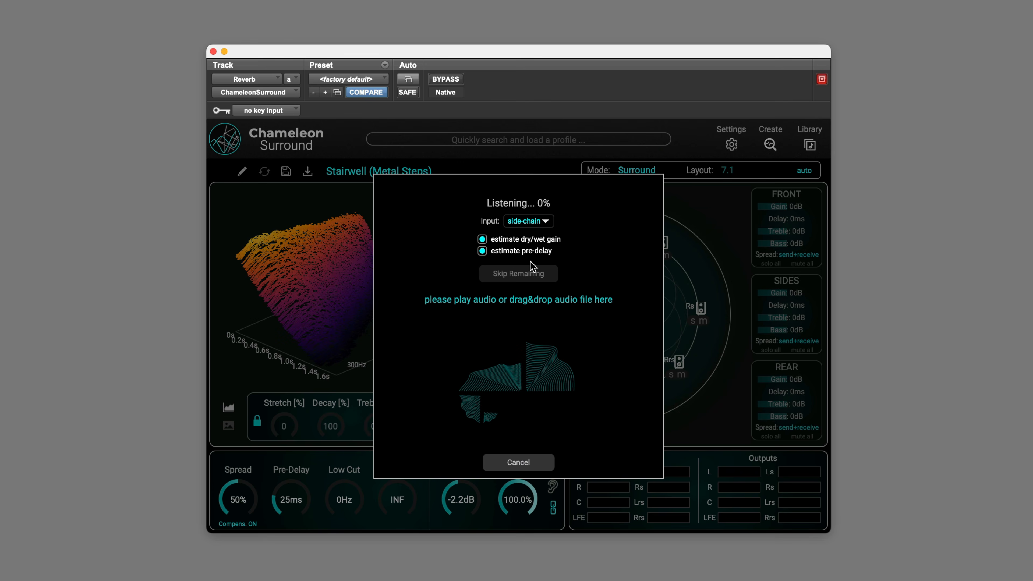
{"action": "left_click", "coordinate": [538, 223]}
{"action": "left_click", "coordinate": [525, 237]}
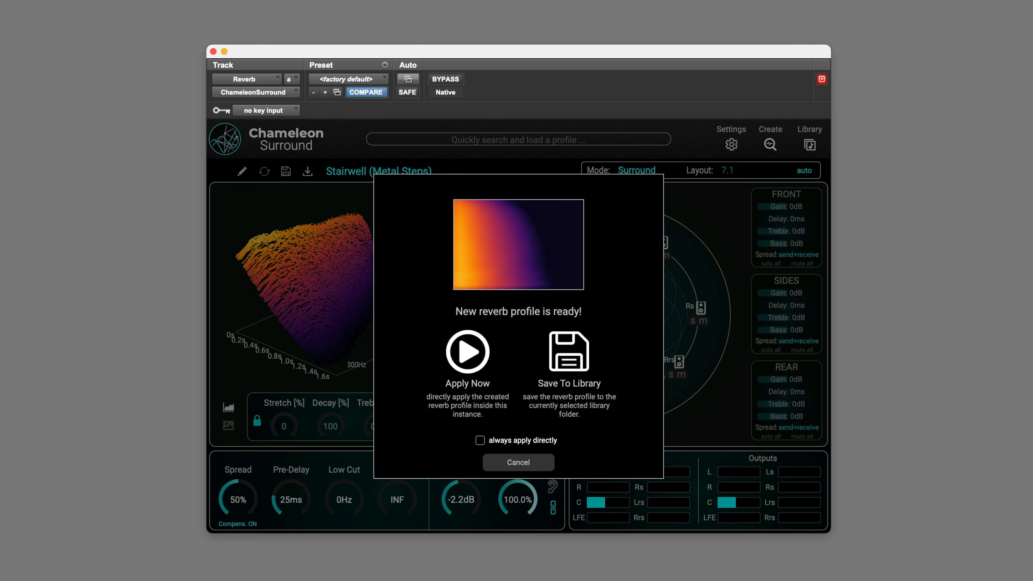
{"action": "left_click", "coordinate": [469, 352]}
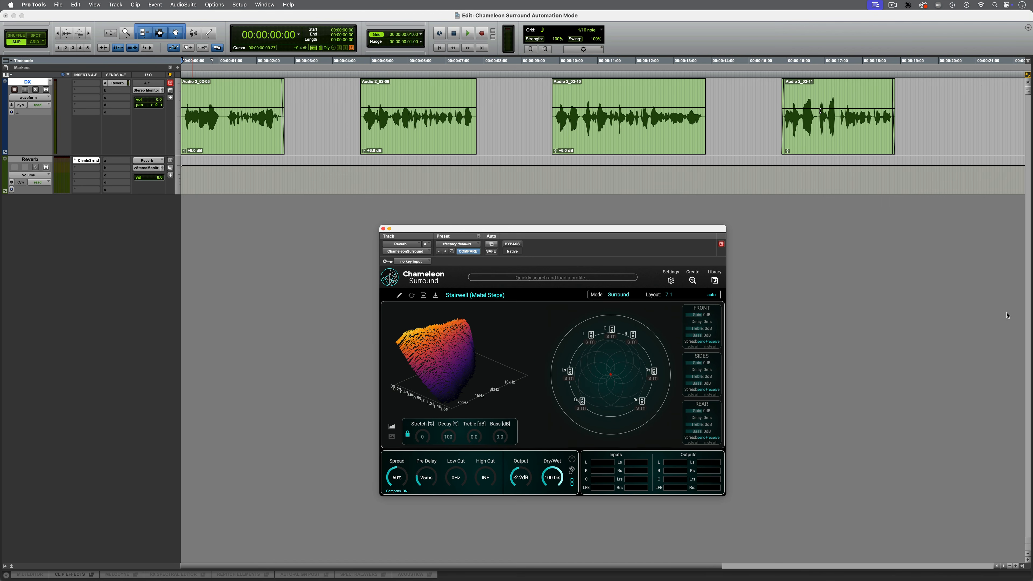
Step: Open the profile library, look through the available profiles and enable Automation Mode
{"action": "left_click", "coordinate": [714, 281]}
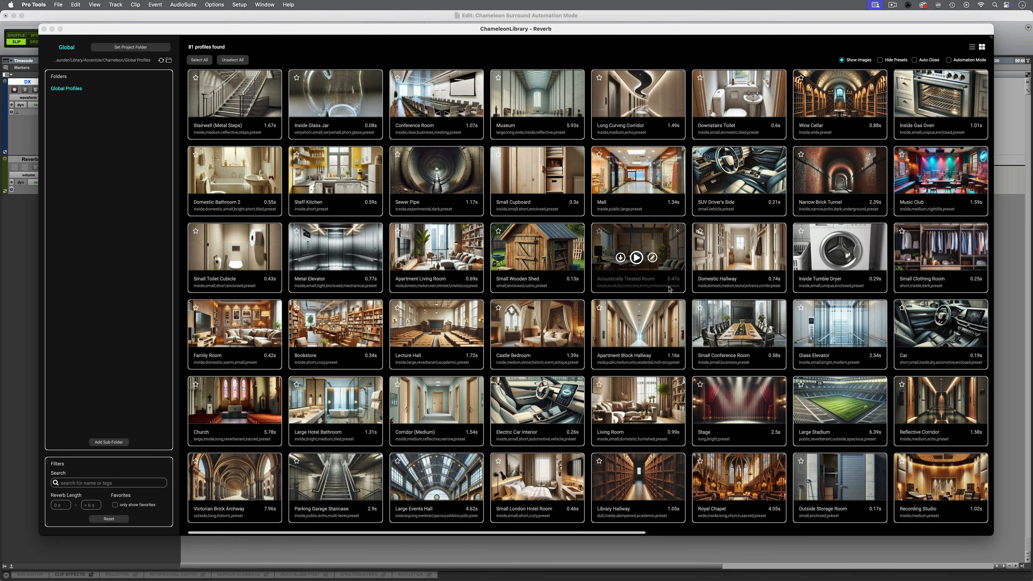
{"action": "scroll", "coordinate": [691, 285], "scroll_direction": "right", "scroll_amount": 5}
{"action": "scroll", "coordinate": [669, 289], "scroll_direction": "right", "scroll_amount": 7}
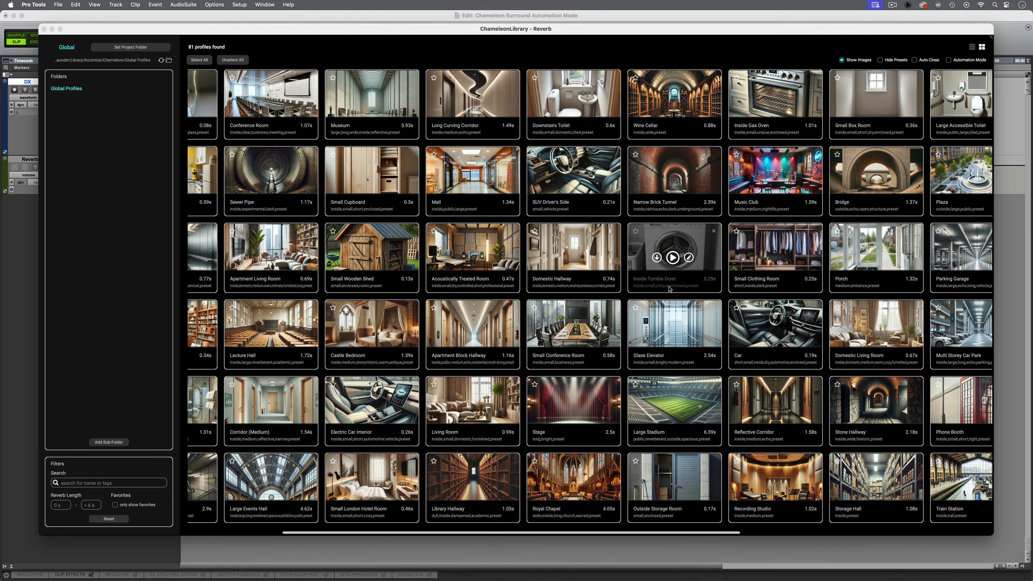
{"action": "scroll", "coordinate": [669, 289], "scroll_direction": "right", "scroll_amount": 12}
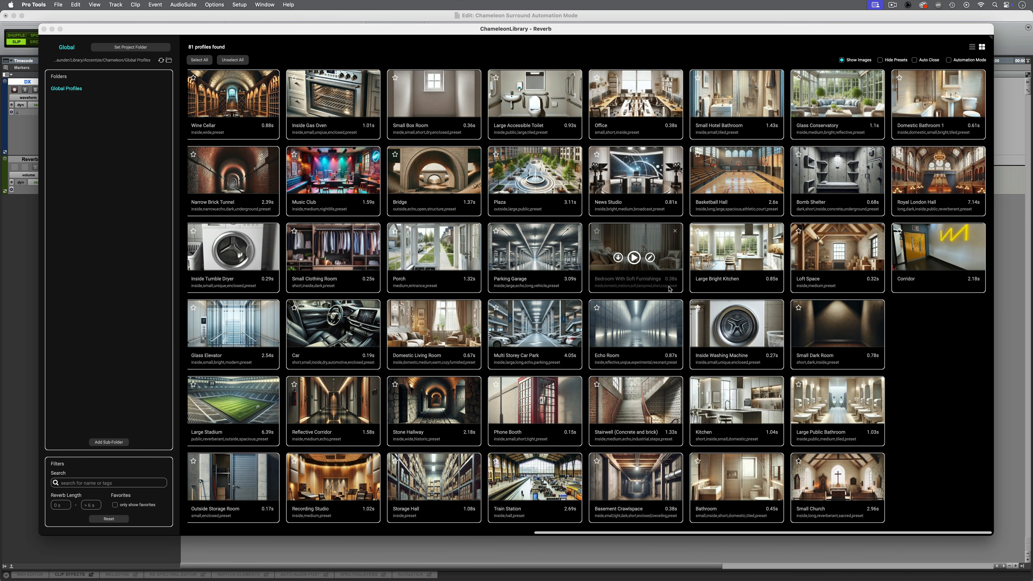
{"action": "scroll", "coordinate": [669, 289], "scroll_direction": "left", "scroll_amount": 20}
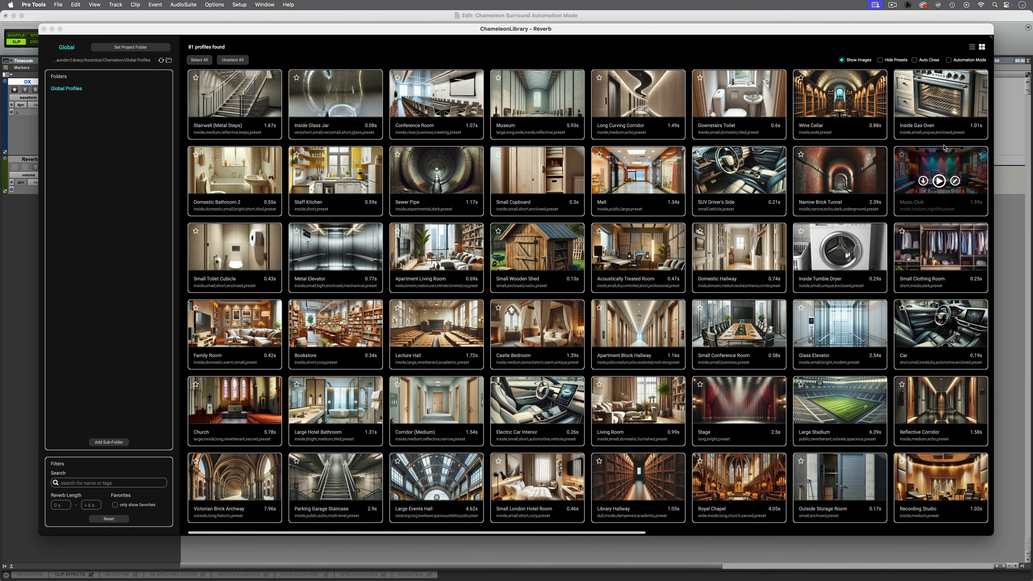
{"action": "left_click", "coordinate": [950, 60]}
{"action": "left_click", "coordinate": [516, 309]}
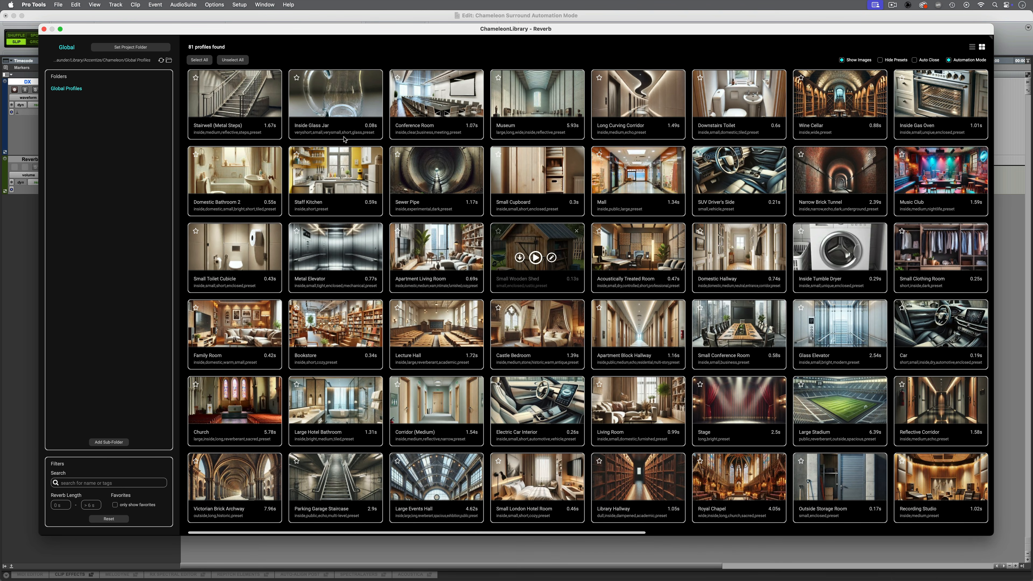
Step: Select the Stairwell (Metal Steps), Conference Room, Museum, Long Curving Corridor and Mall profiles in the library
{"action": "left_click", "coordinate": [267, 112]}
{"action": "left_click", "coordinate": [443, 134]}
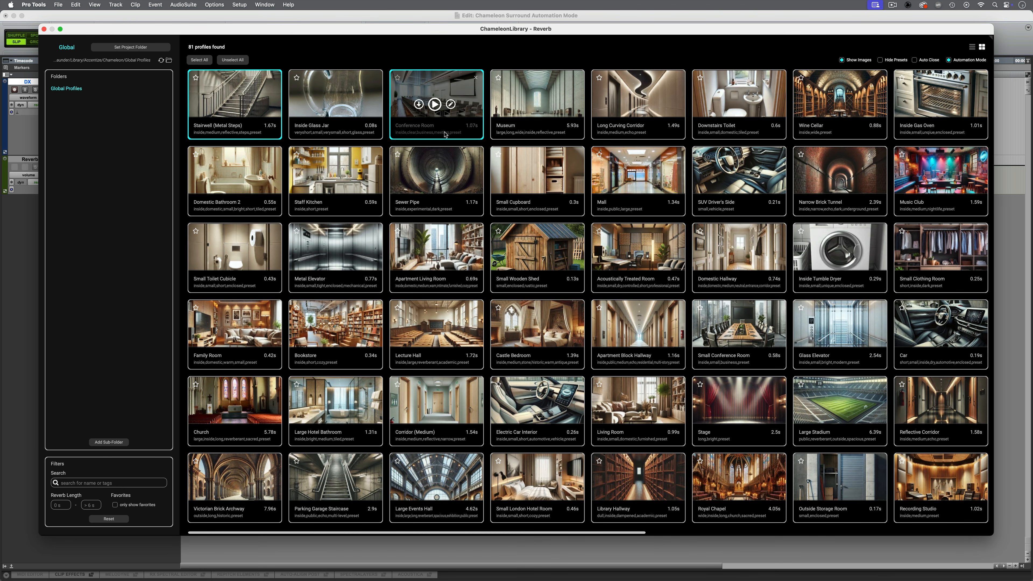
{"action": "left_click", "coordinate": [537, 134]}
{"action": "left_click", "coordinate": [638, 134]}
{"action": "left_click", "coordinate": [638, 203]}
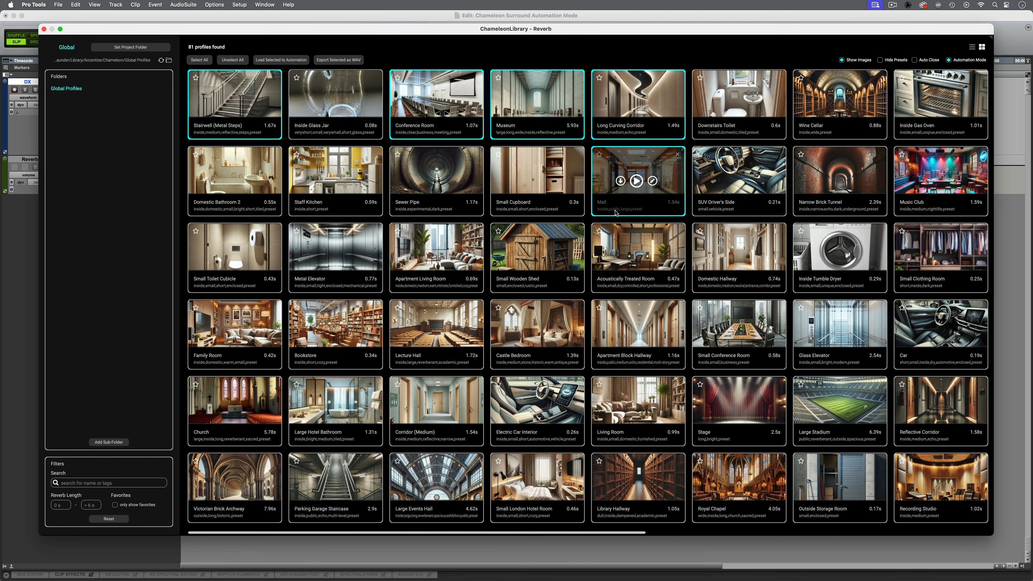
Step: Add Small Wooden Shed, Apartment Living Room, Small Toilet Cubicle, Family Room and Lecture Hall to the selection, load it into automation and close the library
{"action": "left_click", "coordinate": [537, 281]}
{"action": "left_click", "coordinate": [436, 281]}
{"action": "left_click", "coordinate": [265, 290]}
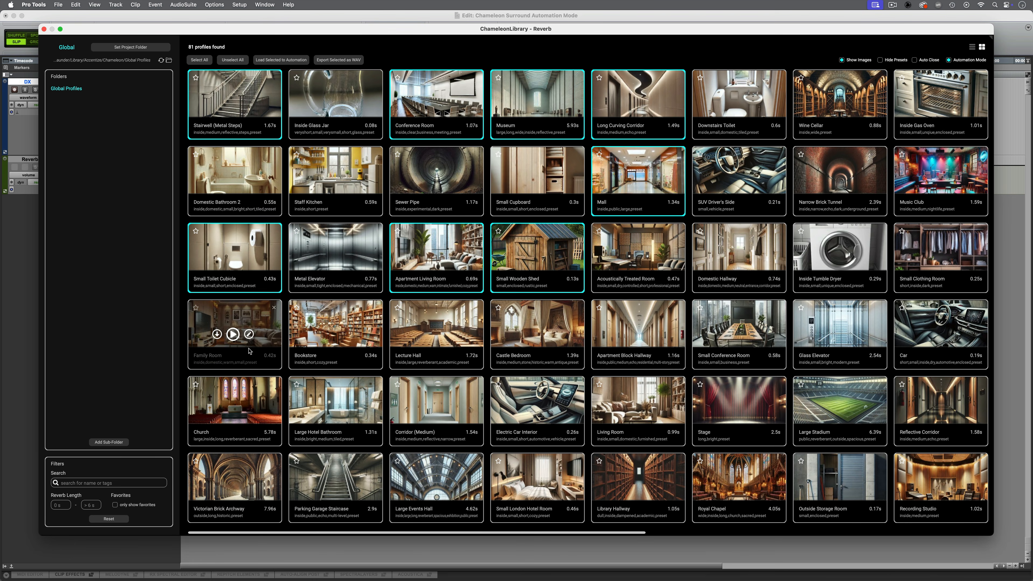
{"action": "left_click", "coordinate": [250, 351]}
{"action": "left_click", "coordinate": [427, 368]}
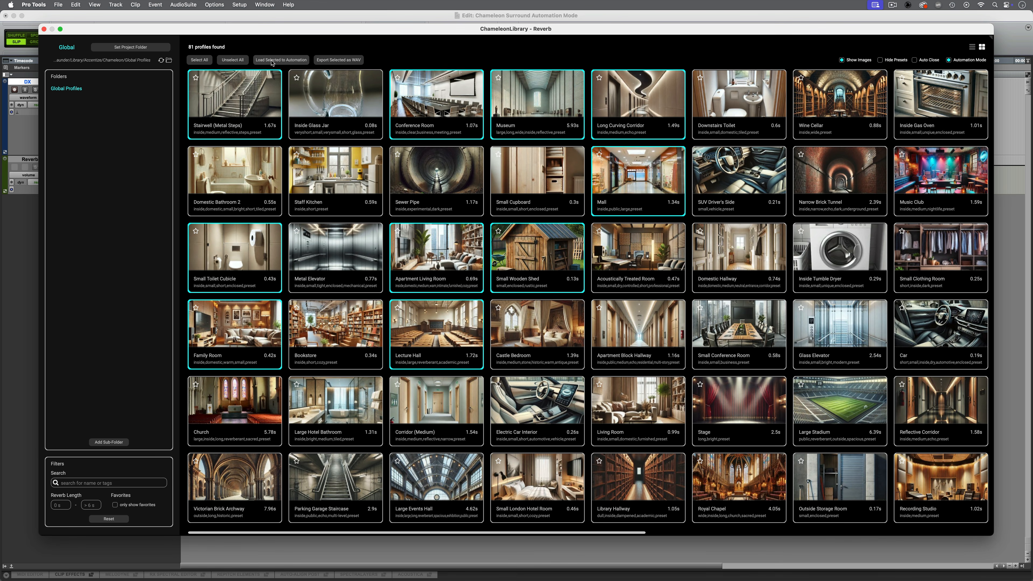
{"action": "left_click", "coordinate": [281, 60]}
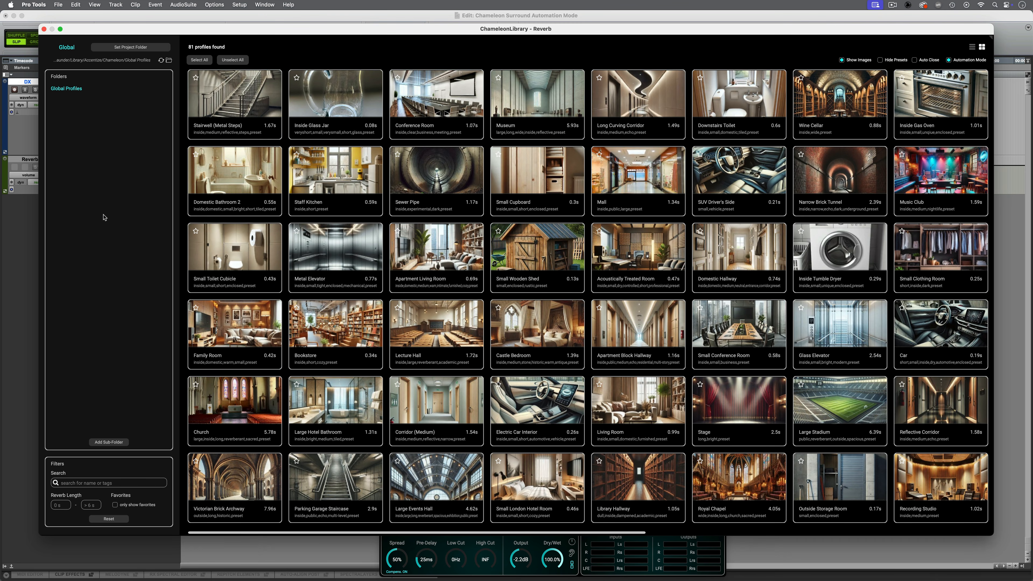
{"action": "left_click", "coordinate": [44, 29]}
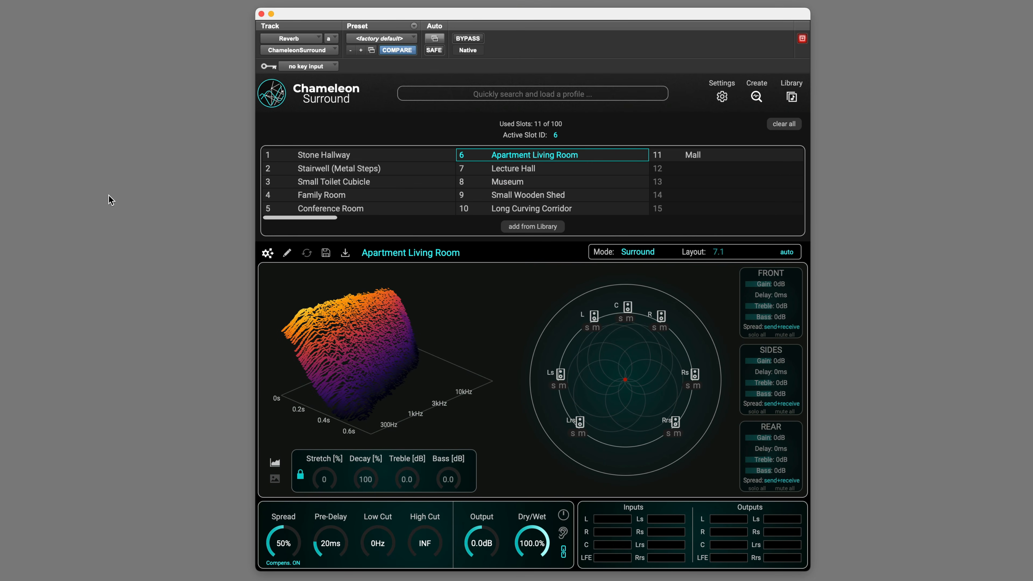
Step: Activate the Stairwell (Metal Steps) slot and switch to the Family Room slot
{"action": "left_click", "coordinate": [288, 168]}
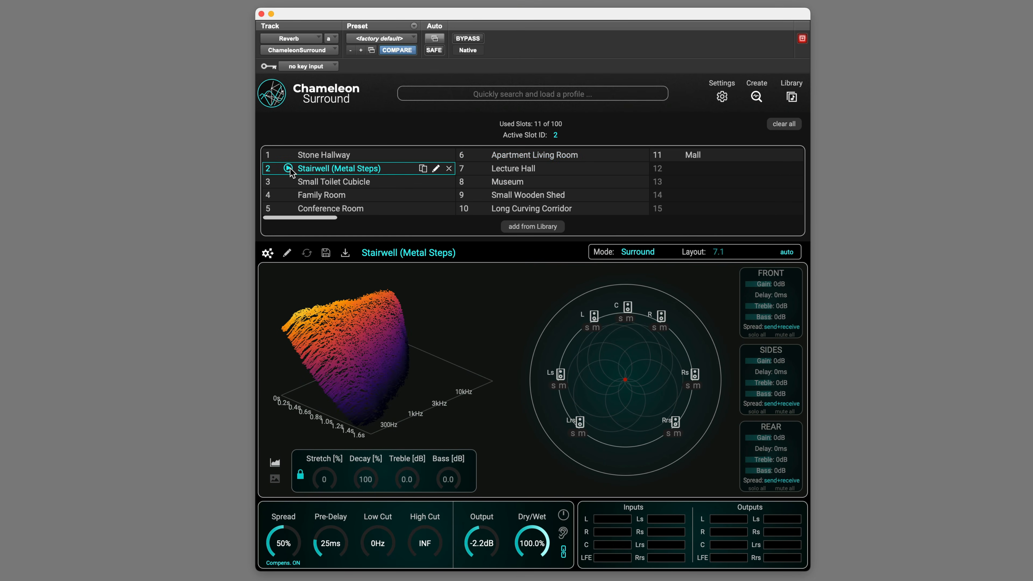
{"action": "left_click", "coordinate": [288, 195]}
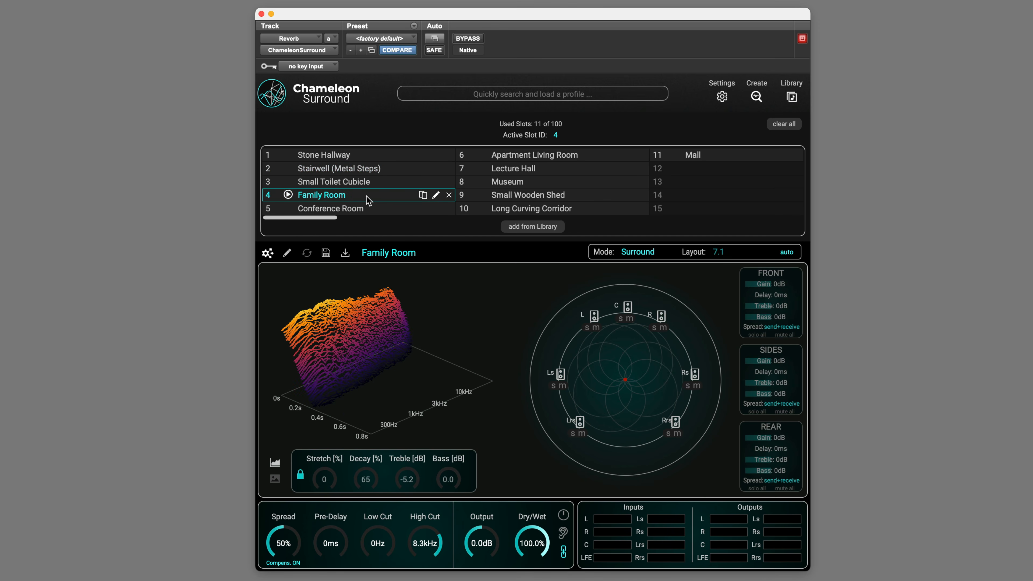
{"action": "scroll", "coordinate": [367, 195], "scroll_direction": "right", "scroll_amount": 1}
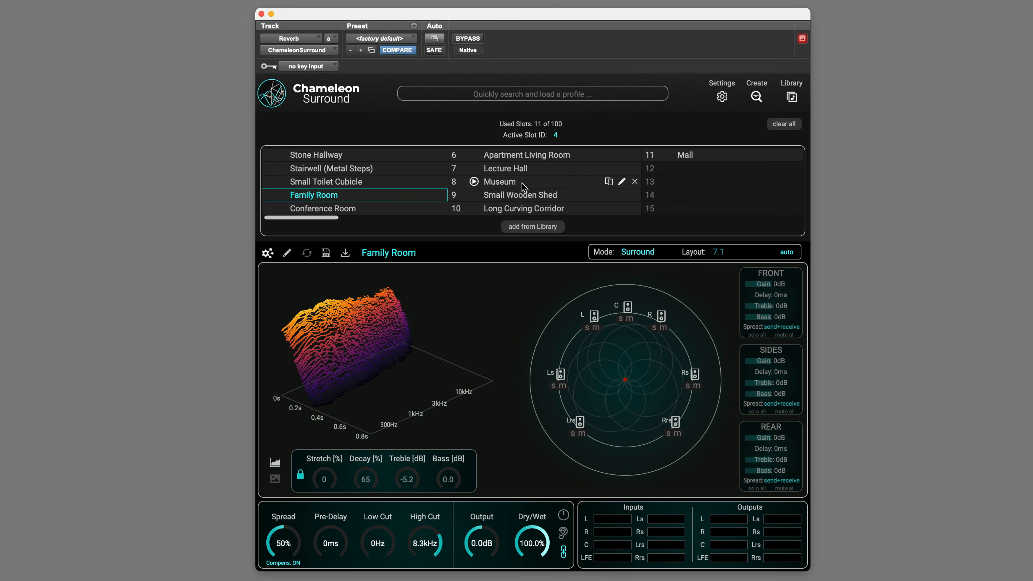
{"action": "left_click_drag", "start_coordinate": [524, 187], "coordinate": [580, 187]}
Step: Enable automation for Slot Index Automation and display that parameter on the Reverb track
{"action": "right_click", "coordinate": [361, 181]}
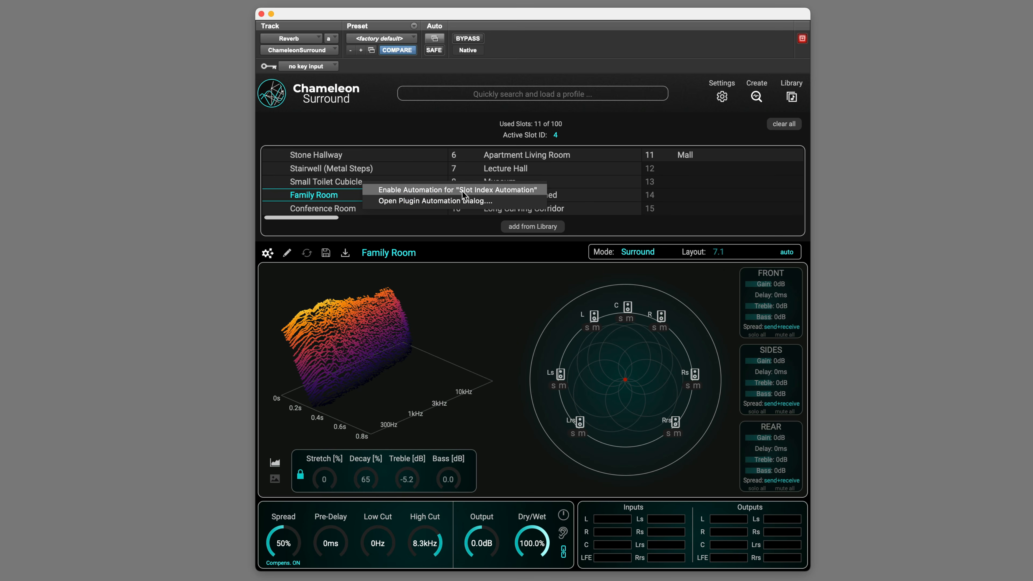
{"action": "left_click", "coordinate": [503, 192]}
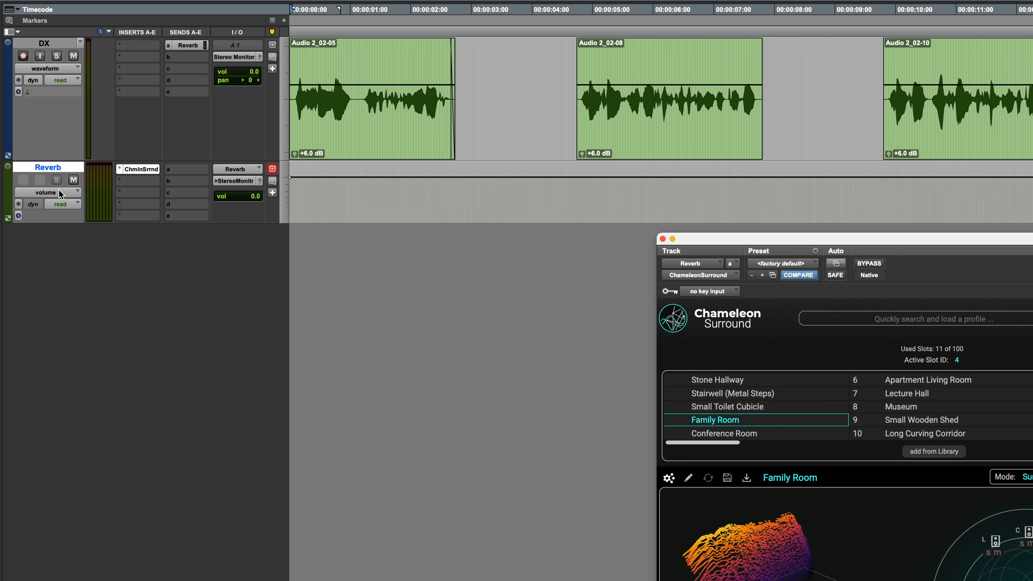
{"action": "left_click", "coordinate": [50, 194]}
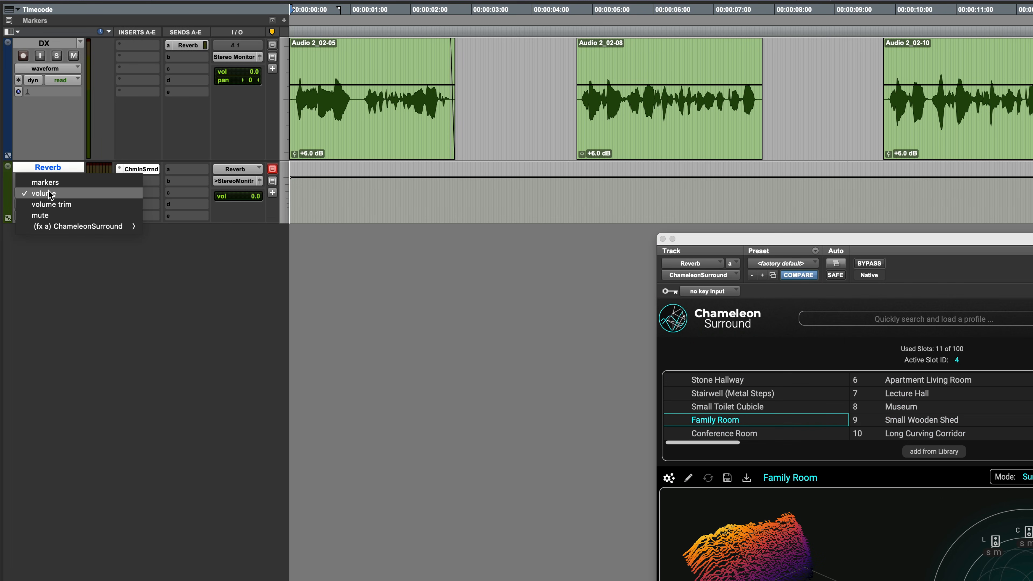
{"action": "mouse_move", "coordinate": [77, 231]}
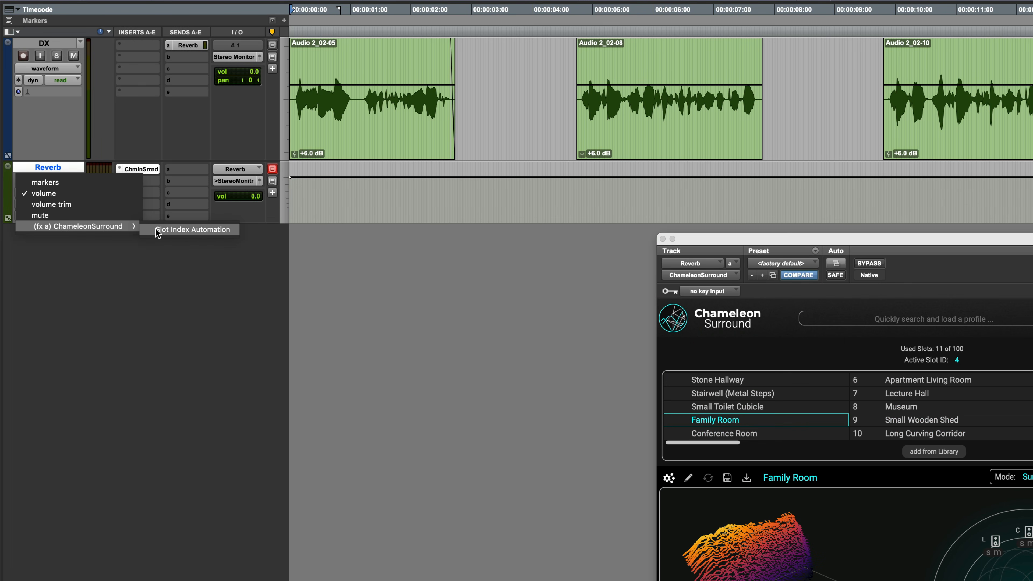
{"action": "left_click", "coordinate": [197, 234]}
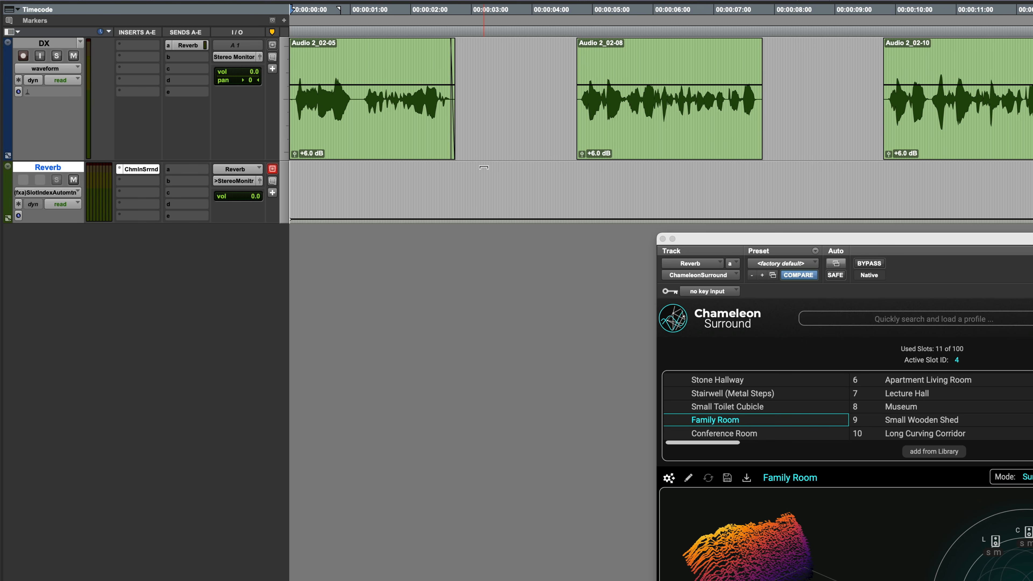
Step: Increase the Reverb track's height to make its slot index automation easier to edit
{"action": "left_click_drag", "start_coordinate": [484, 168], "coordinate": [483, 168]}
{"action": "left_click", "coordinate": [285, 195]}
{"action": "left_click", "coordinate": [296, 213]}
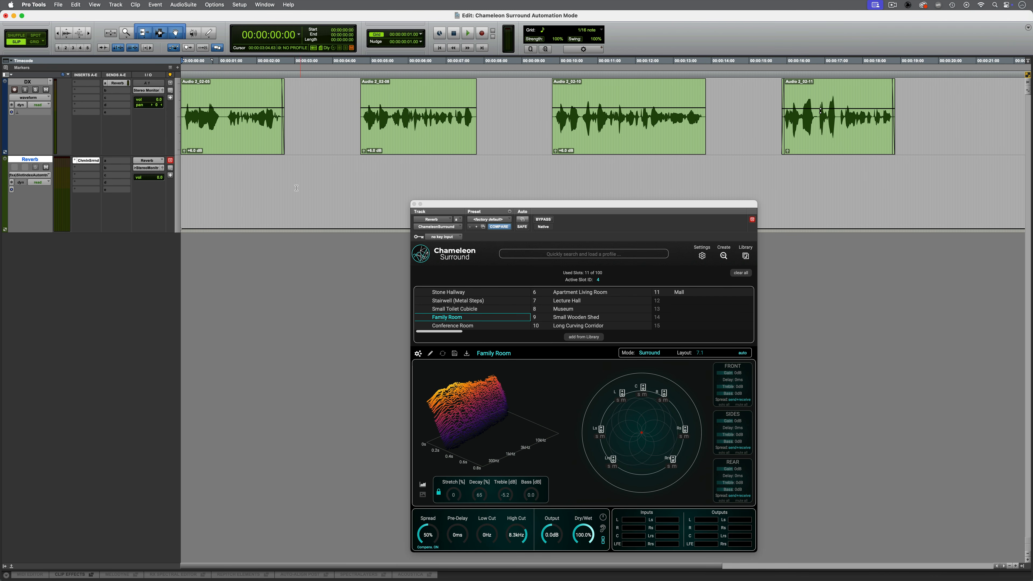
Step: Set the Reverb track's slot index automation to 2 under the first clip, up to 00:00:04:19, and to 5 under the second clip
{"action": "left_click_drag", "start_coordinate": [181, 188], "coordinate": [356, 189]}
{"action": "left_click_drag", "start_coordinate": [293, 159], "coordinate": [293, 162]}
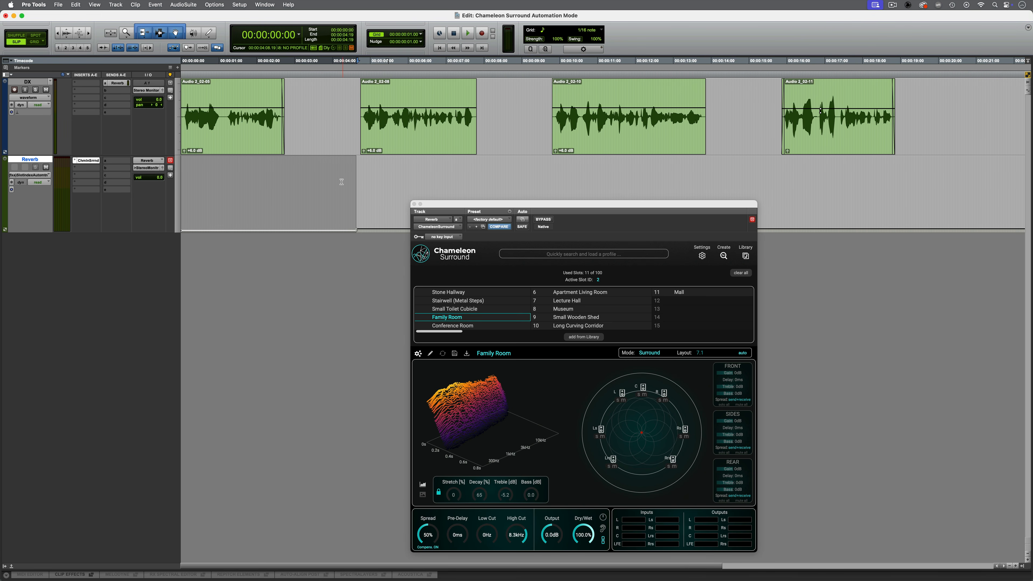
{"action": "key", "text": "Down"}
{"action": "scroll", "coordinate": [334, 181], "scroll_direction": "right", "scroll_amount": 3}
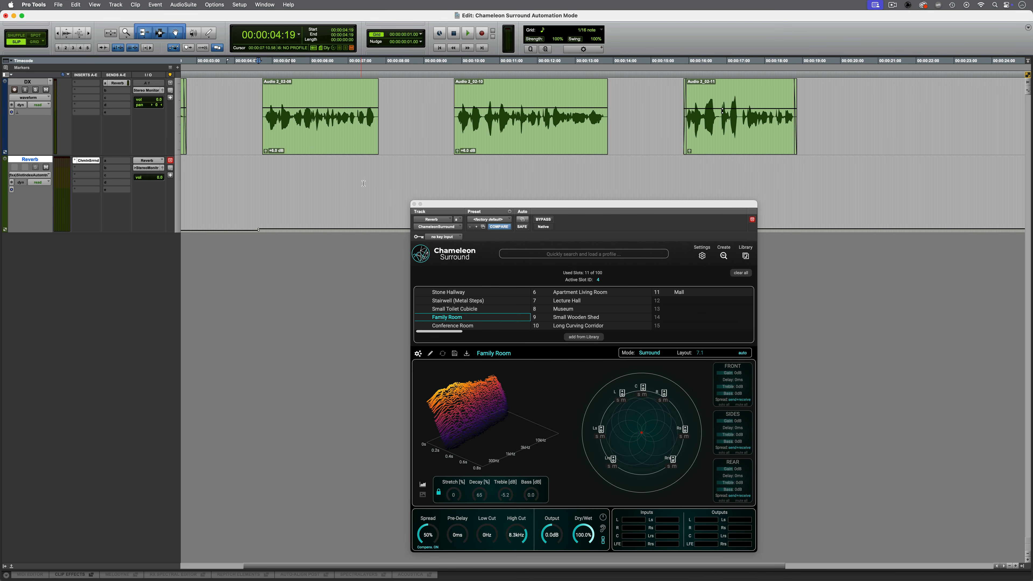
{"action": "left_click_drag", "start_coordinate": [407, 181], "coordinate": [432, 178], "text": "shift"}
{"action": "left_click_drag", "start_coordinate": [368, 158], "coordinate": [369, 157]}
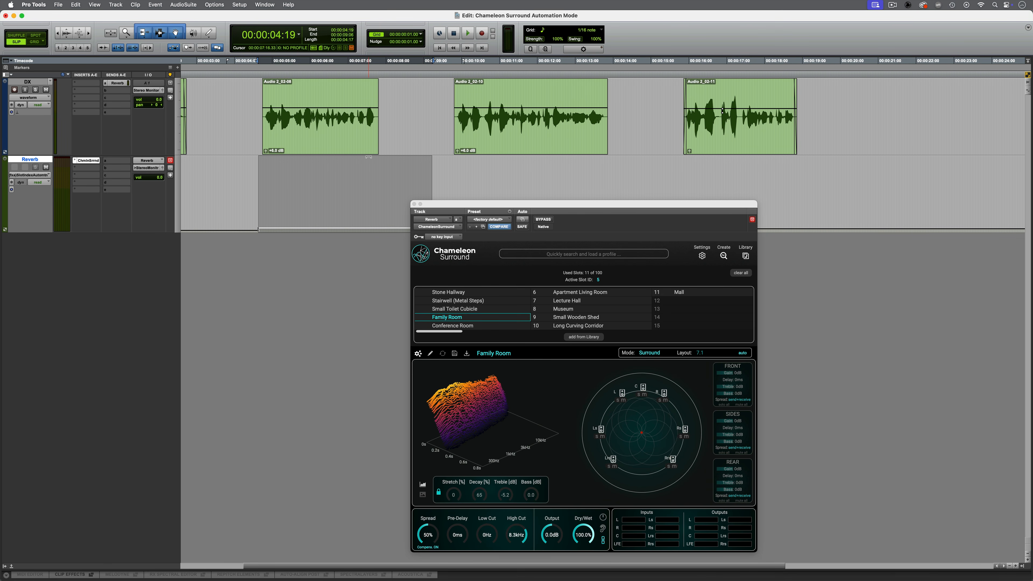
Step: Play the session from the start through the first two clips to check the automated reverb slot changes
{"action": "key", "text": "Return"}
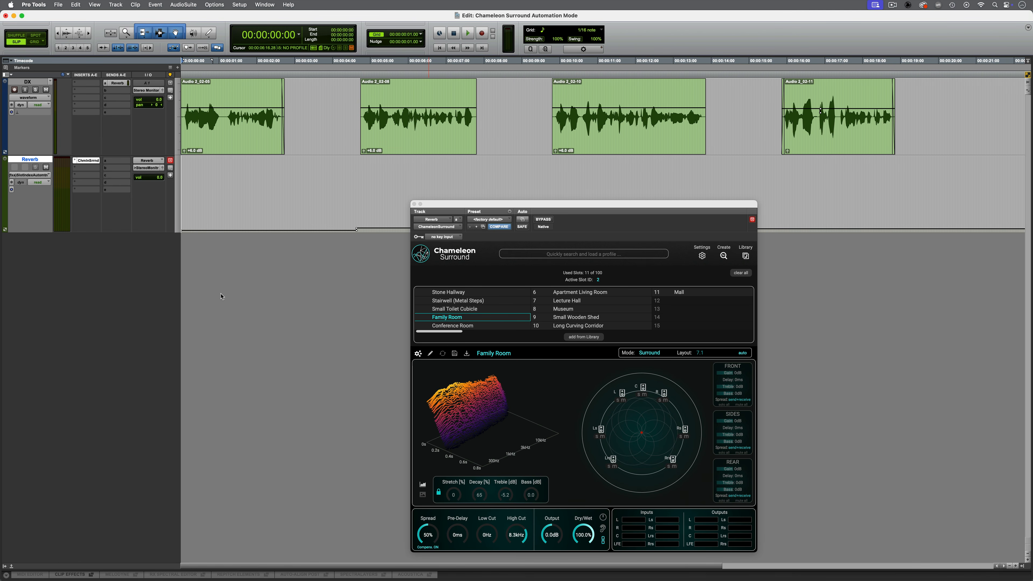
{"action": "key", "text": "space"}
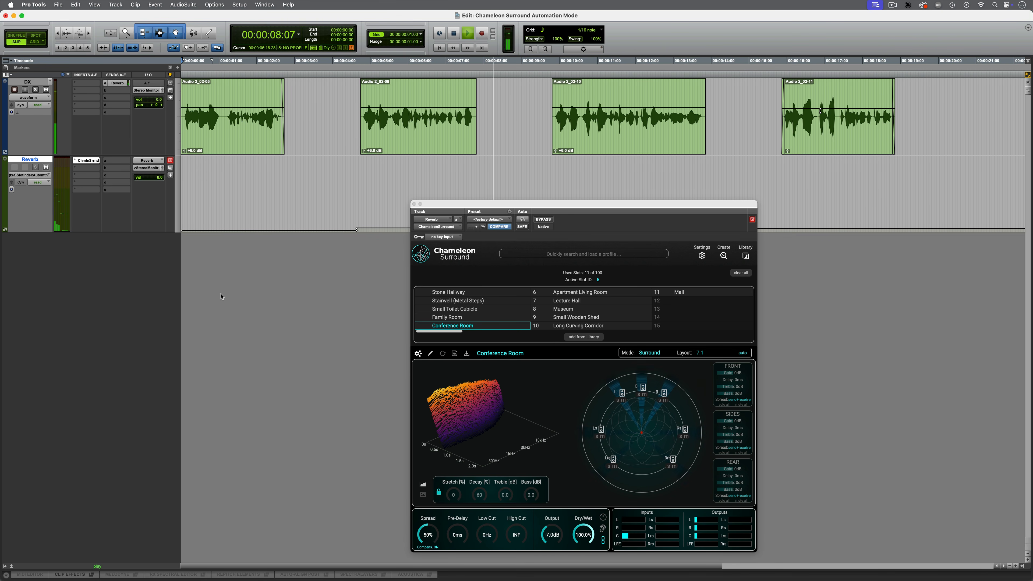
{"action": "key", "text": "space"}
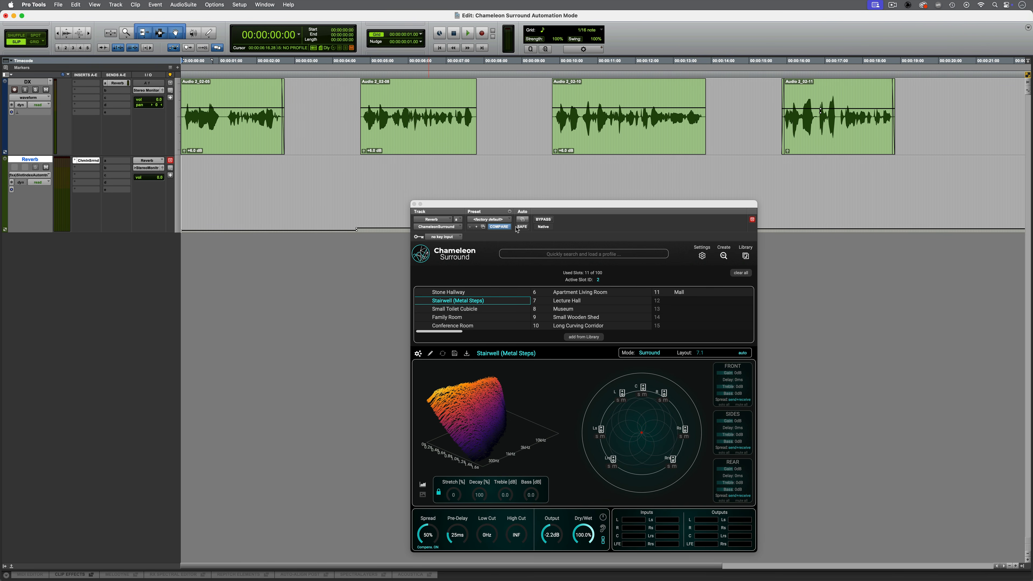
Step: Set the Reverb track's slot index automation to slot 8 (Museum) under the third clip, from 00:00:09:06 to 00:00:15:22
{"action": "left_click_drag", "start_coordinate": [495, 206], "coordinate": [243, 197]}
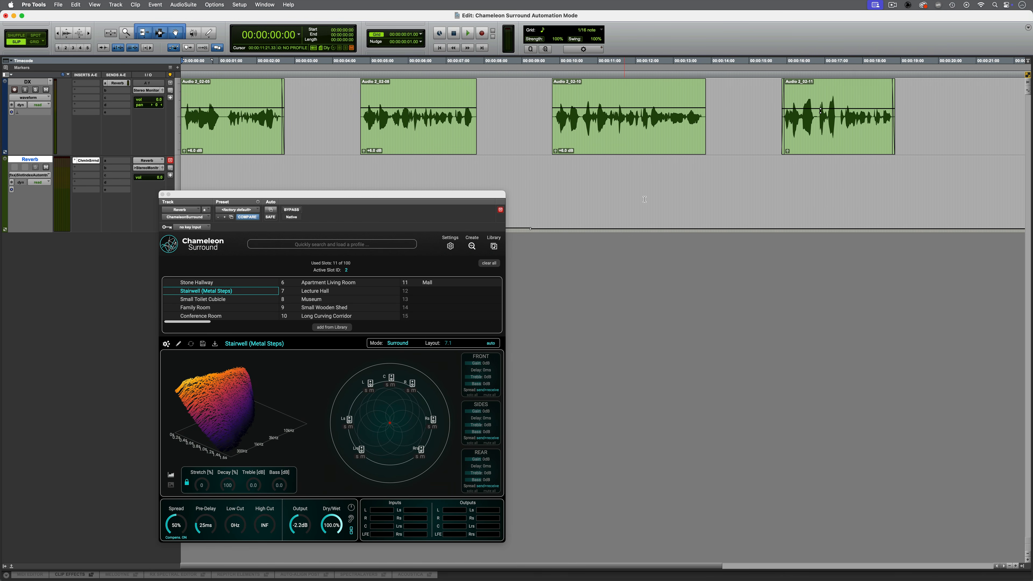
{"action": "left_click", "coordinate": [523, 208]}
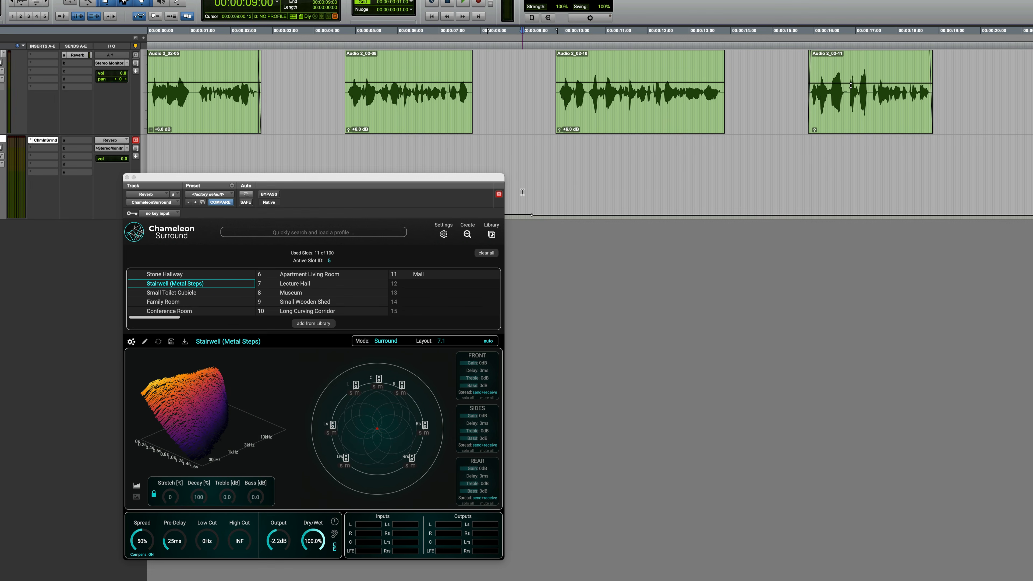
{"action": "left_click_drag", "start_coordinate": [562, 189], "coordinate": [803, 195]}
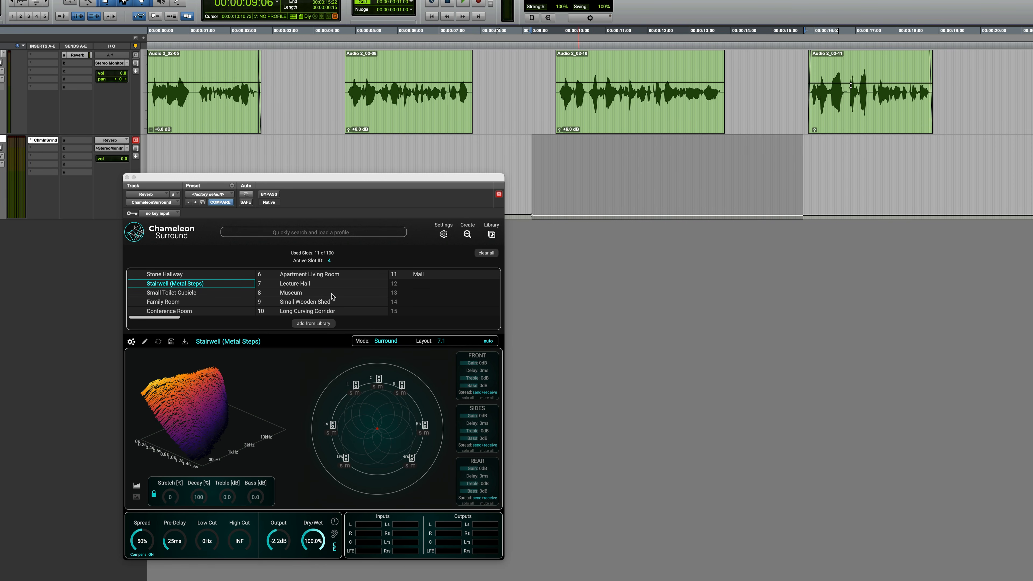
{"action": "left_click", "coordinate": [273, 293]}
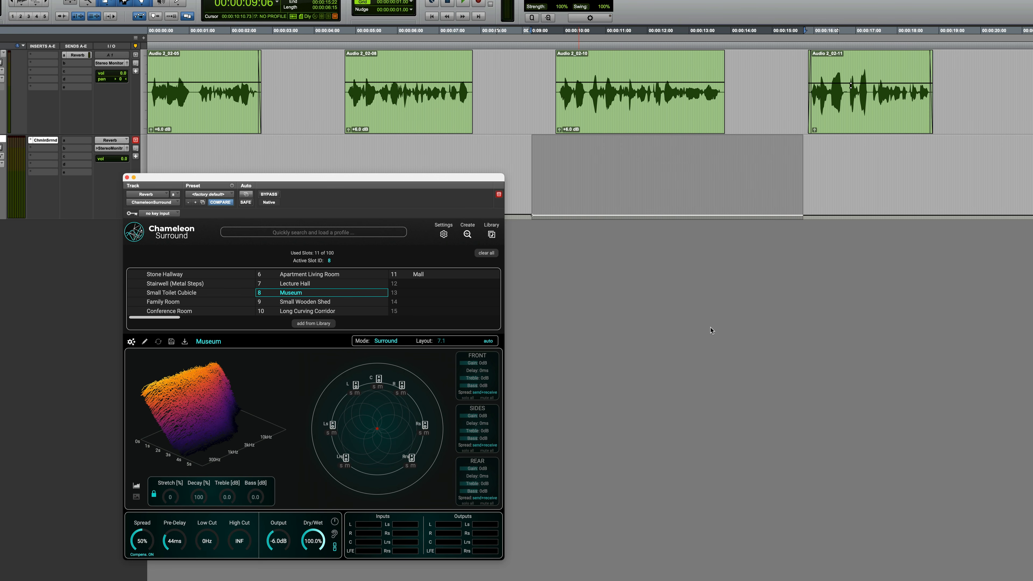
{"action": "key", "text": "super+slash"}
{"action": "scroll", "coordinate": [712, 330], "scroll_direction": "right", "scroll_amount": 10}
{"action": "scroll", "coordinate": [712, 330], "scroll_direction": "left", "scroll_amount": 10}
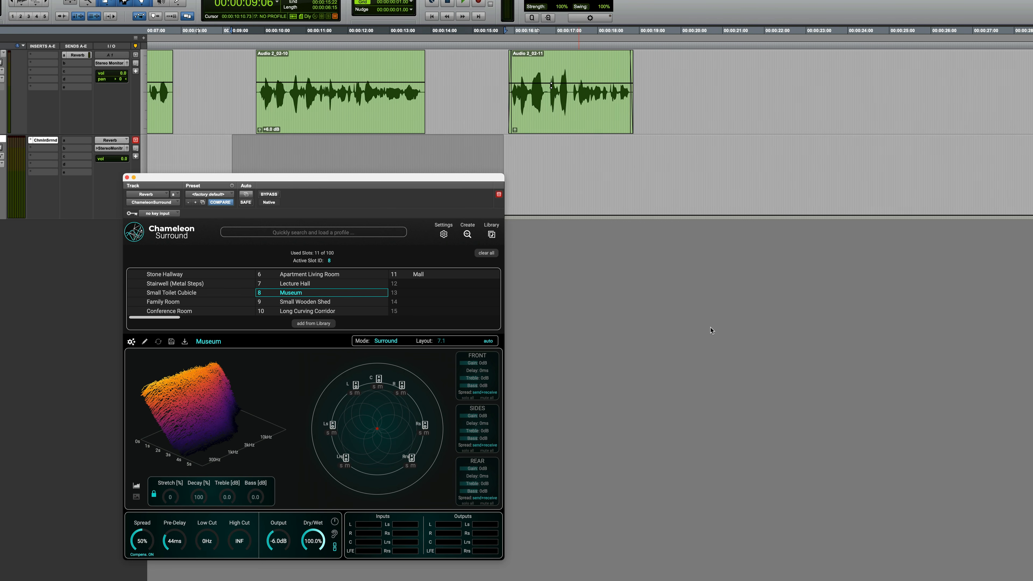
{"action": "scroll", "coordinate": [712, 331], "scroll_direction": "left", "scroll_amount": 2}
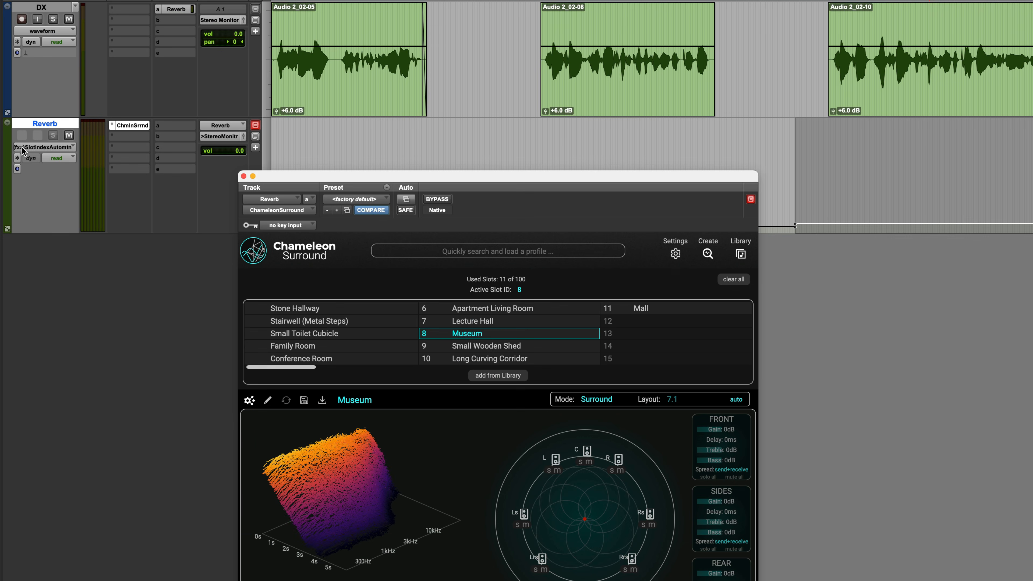
Step: Check the Reverb track's displayed automation parameter and set its slot index automation to slot 10 (Long Curving Corridor) under the fourth clip, from 00:00:15:22
{"action": "left_click", "coordinate": [35, 147]}
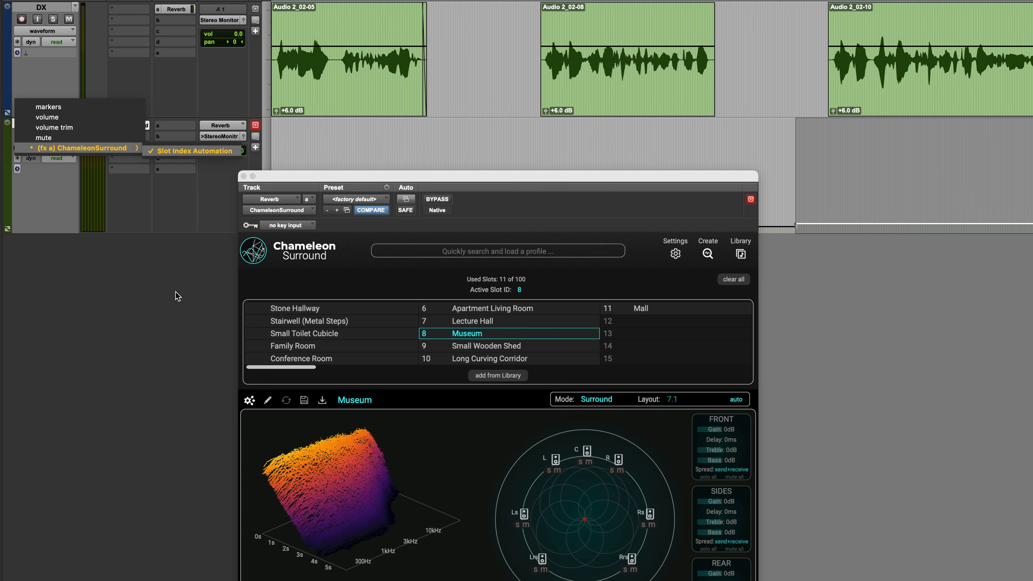
{"action": "left_click", "coordinate": [169, 276]}
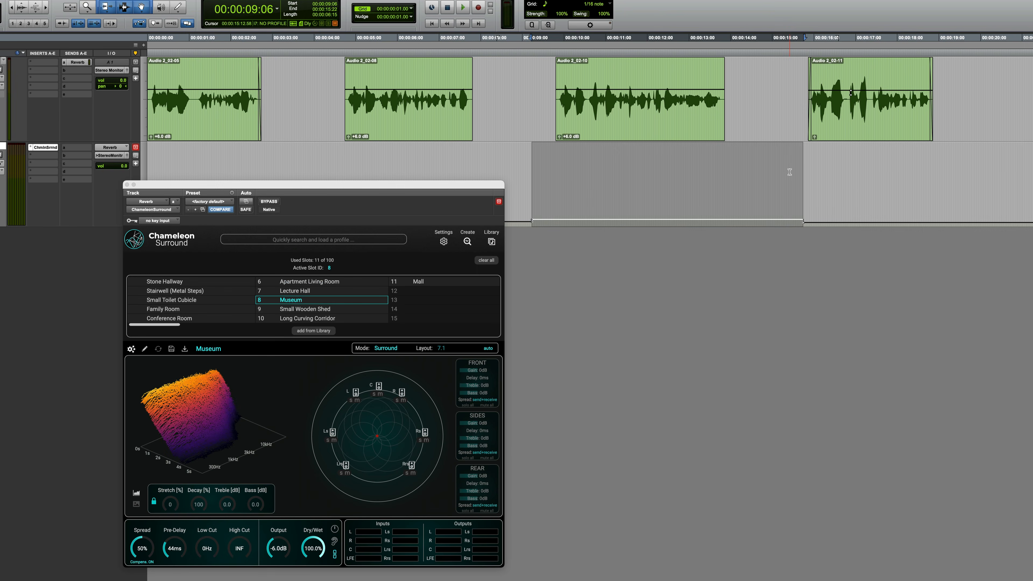
{"action": "left_click_drag", "start_coordinate": [804, 175], "coordinate": [1006, 188]}
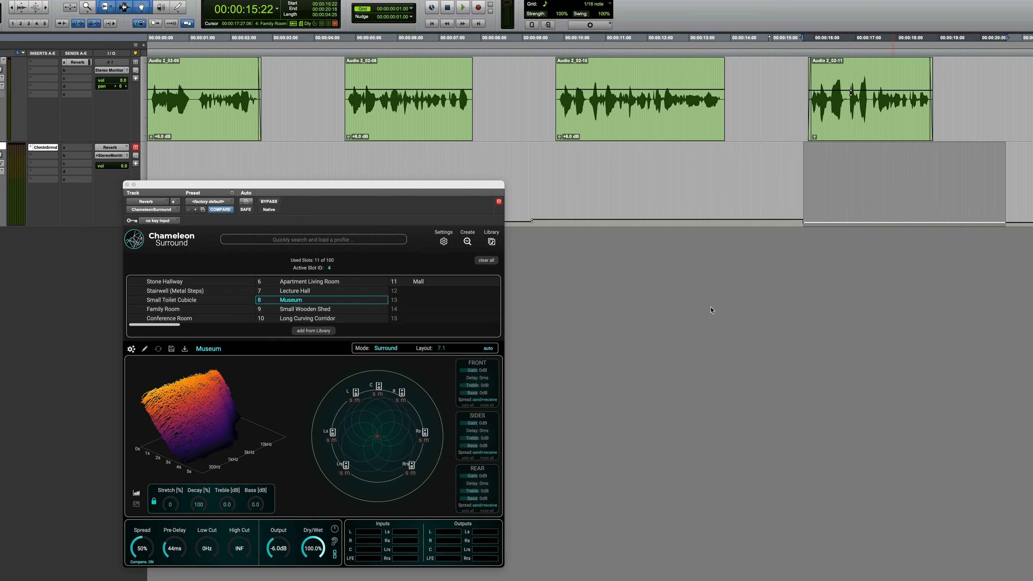
{"action": "left_click", "coordinate": [273, 319]}
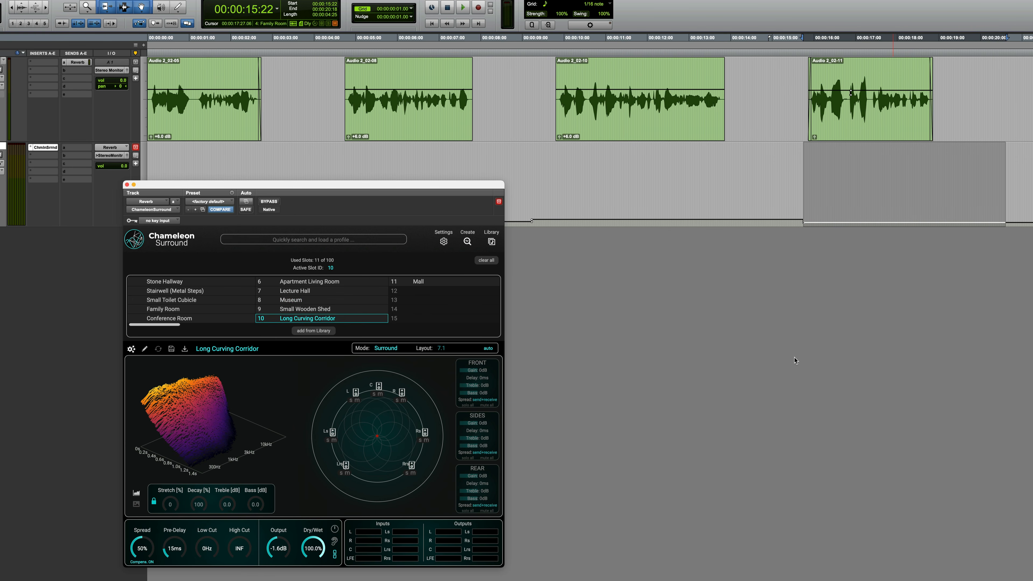
{"action": "key", "text": "super+slash"}
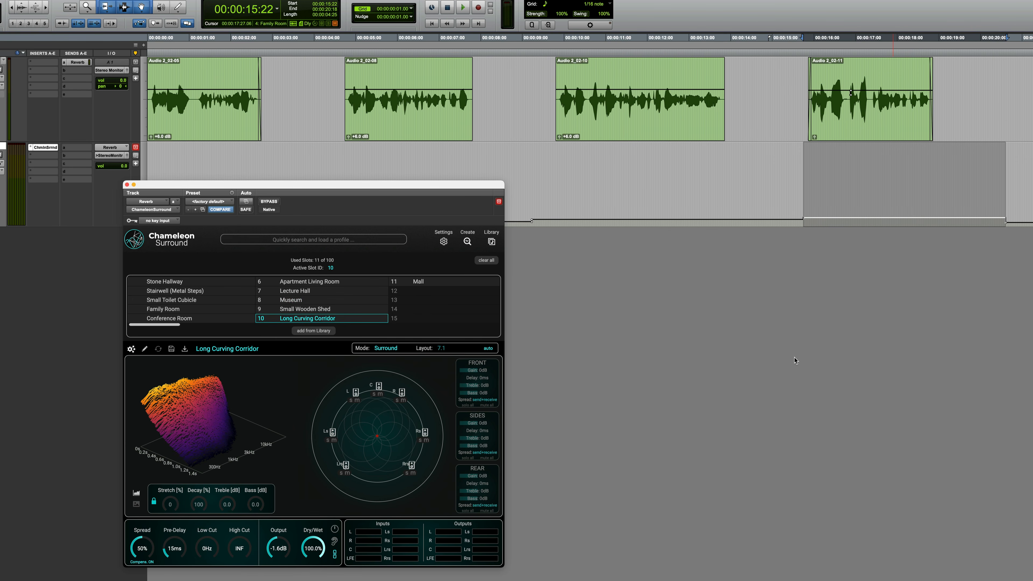
Step: Play the session from the start to check the automated reverb slot changes across all four clips
{"action": "key", "text": "Return"}
{"action": "key", "text": "space"}
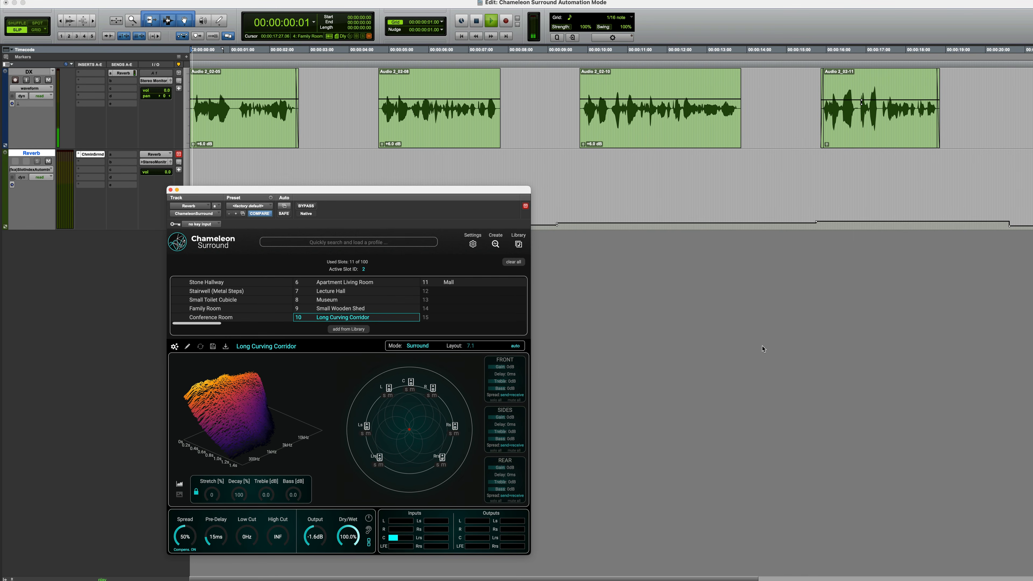